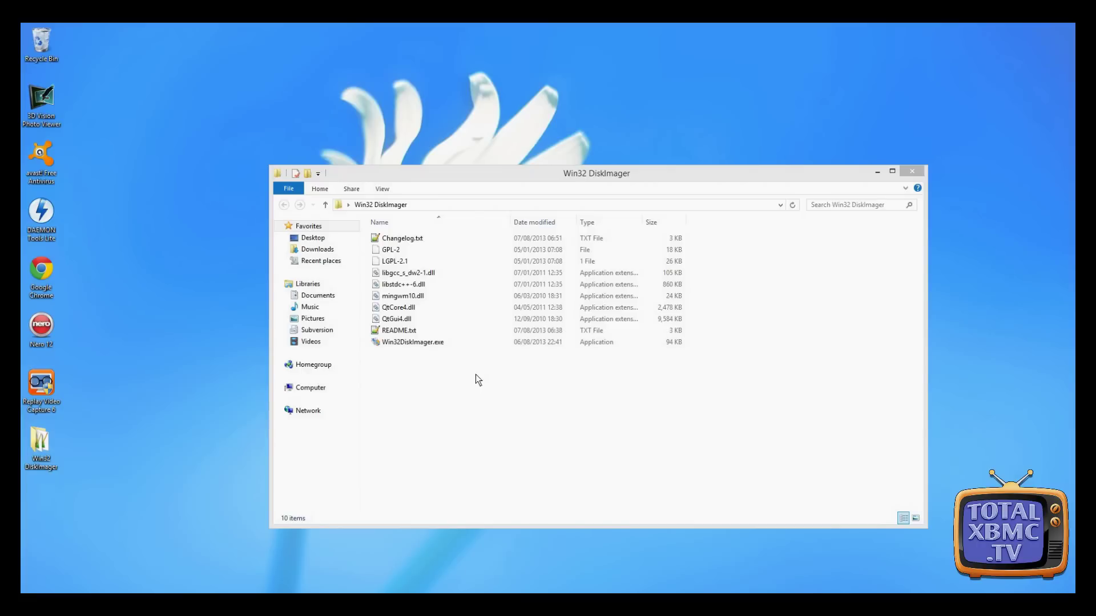
# Launch Win32 Disk Imager, decline formatting drive F:, and confirm device F:\ is targeted.
pyautogui.doubleClick(413, 343)
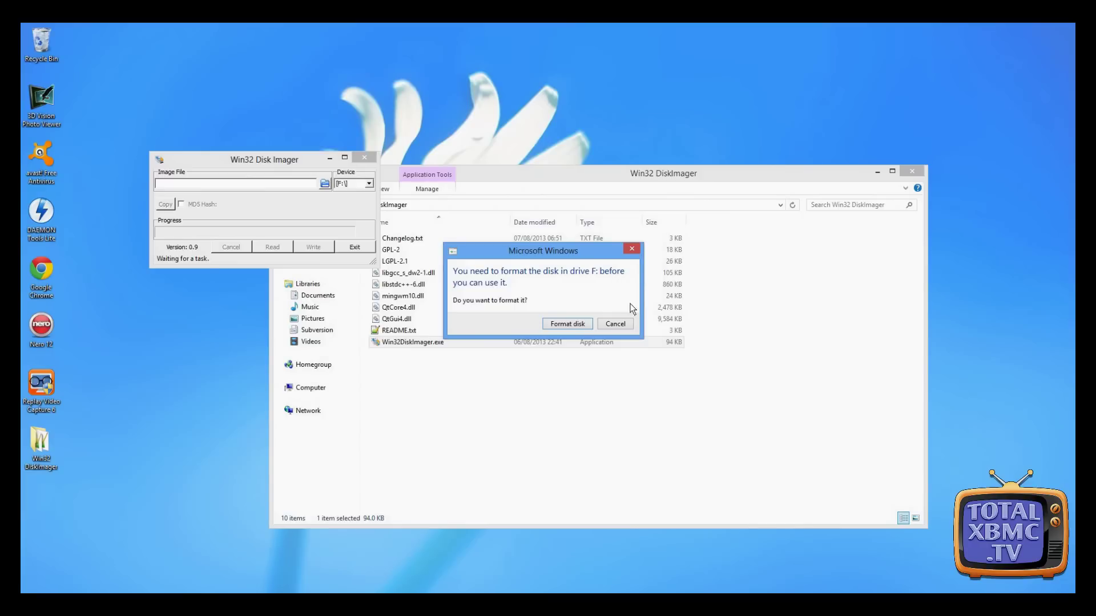
pyautogui.click(627, 323)
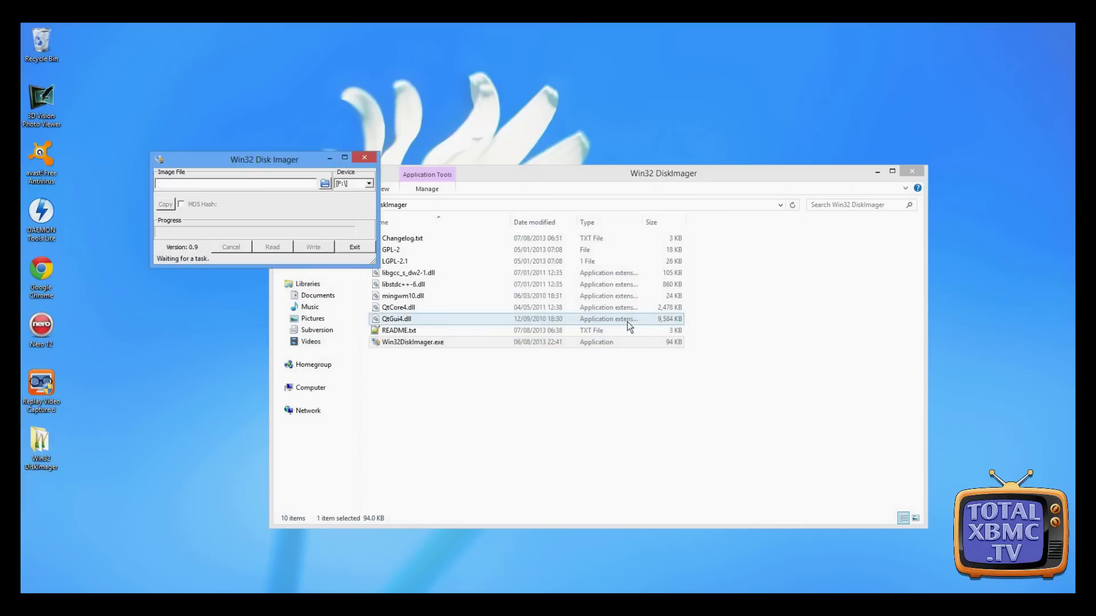
pyautogui.click(367, 184)
pyautogui.click(366, 190)
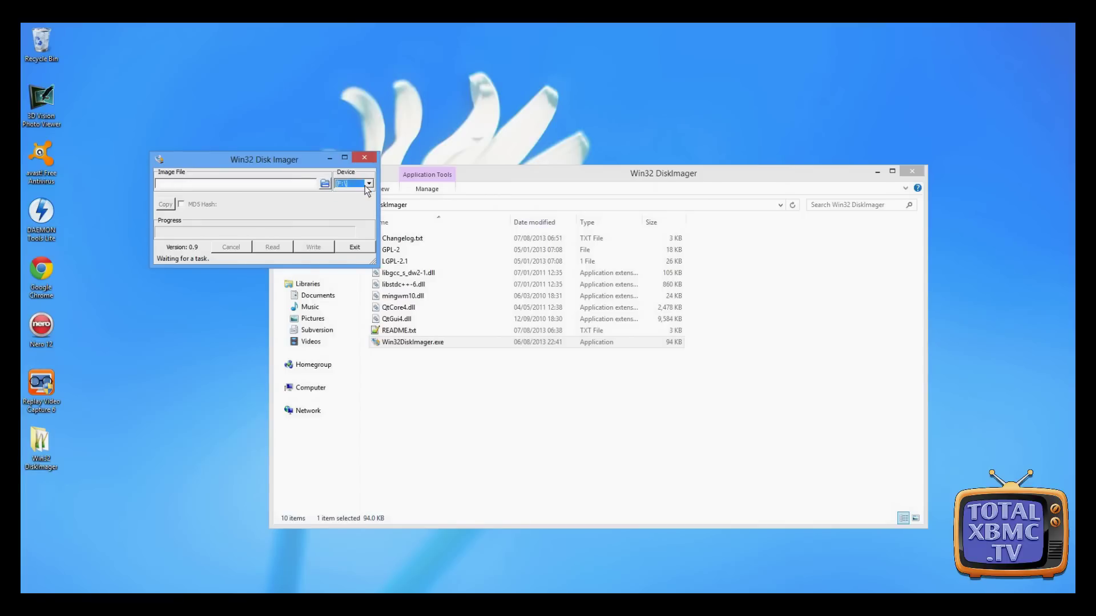
pyautogui.click(247, 183)
# Browse to the root of drive D: and name the image file whufclee.
pyautogui.click(324, 184)
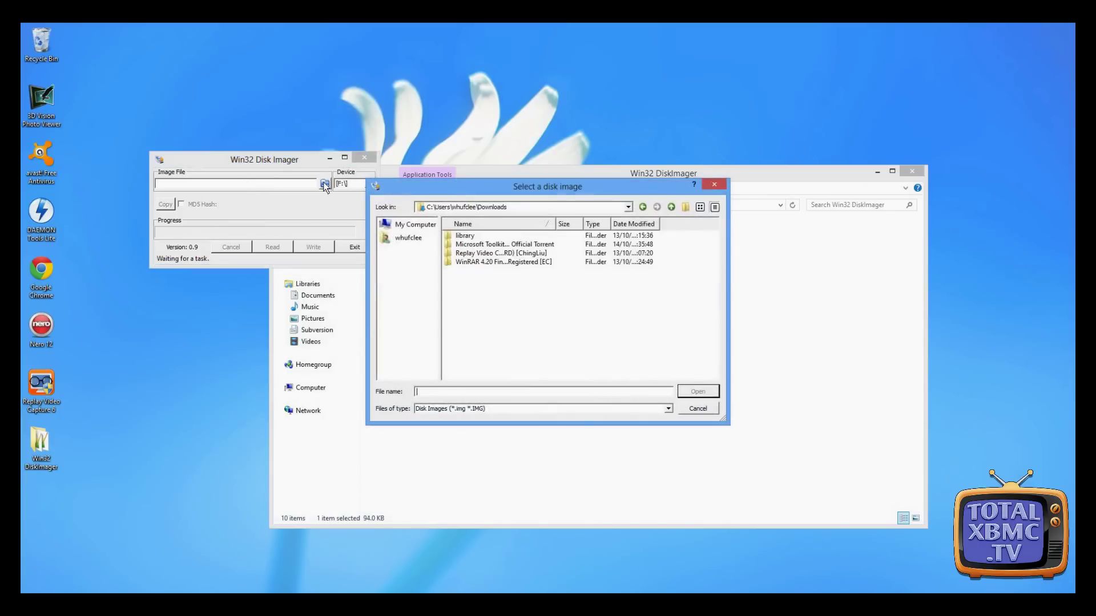
pyautogui.click(398, 225)
pyautogui.doubleClick(451, 245)
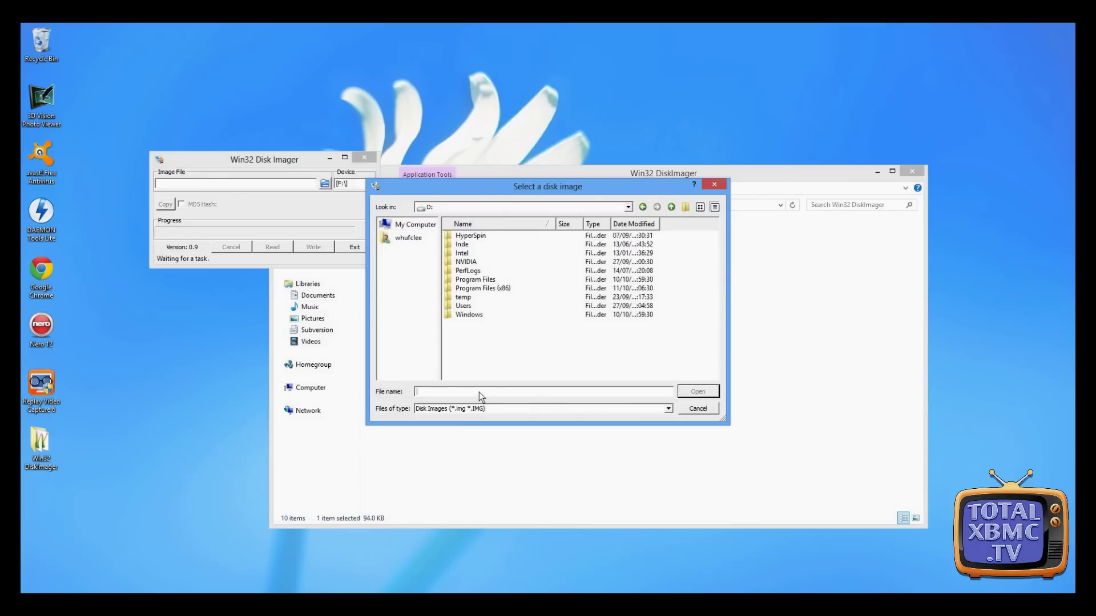
pyautogui.write('whufclee.img')
# Accept D:\whufclee.img and read the USB stick on F:\ into it.
pyautogui.click(708, 393)
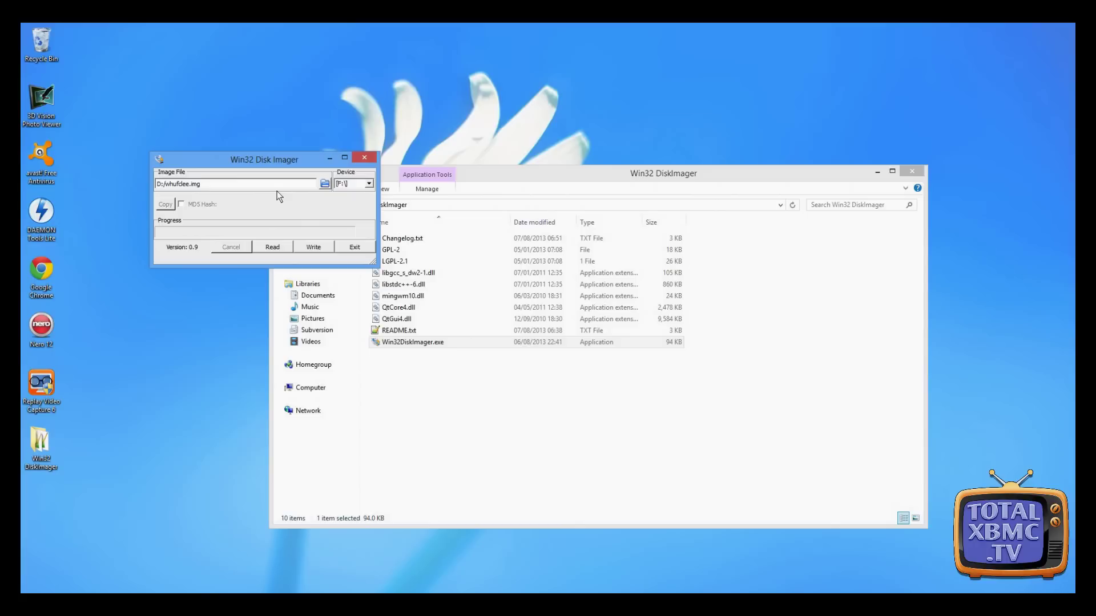
pyautogui.click(276, 244)
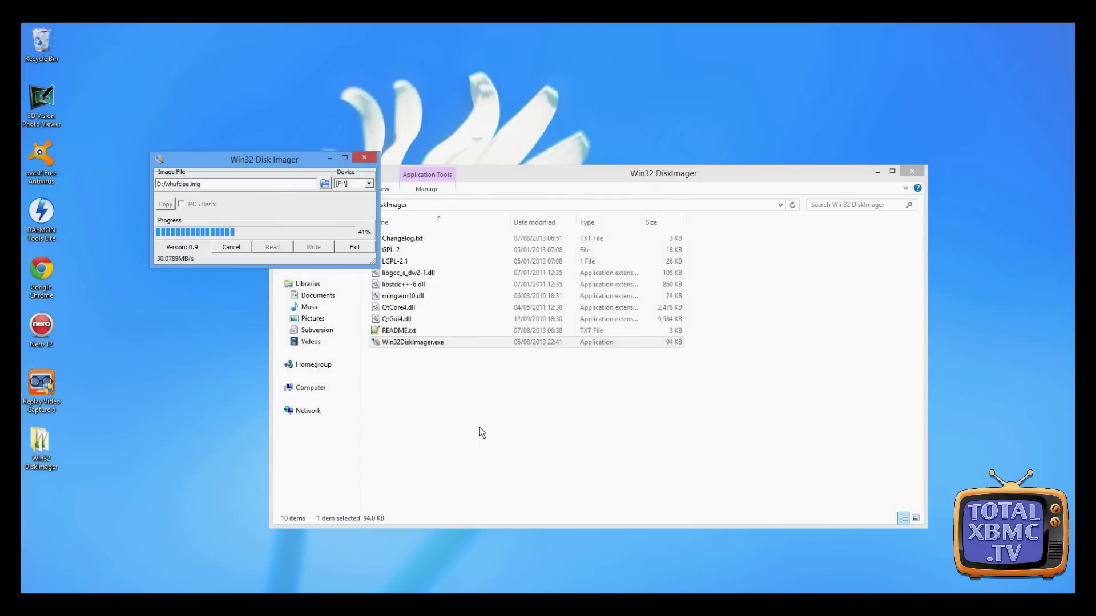
pyautogui.click(508, 420)
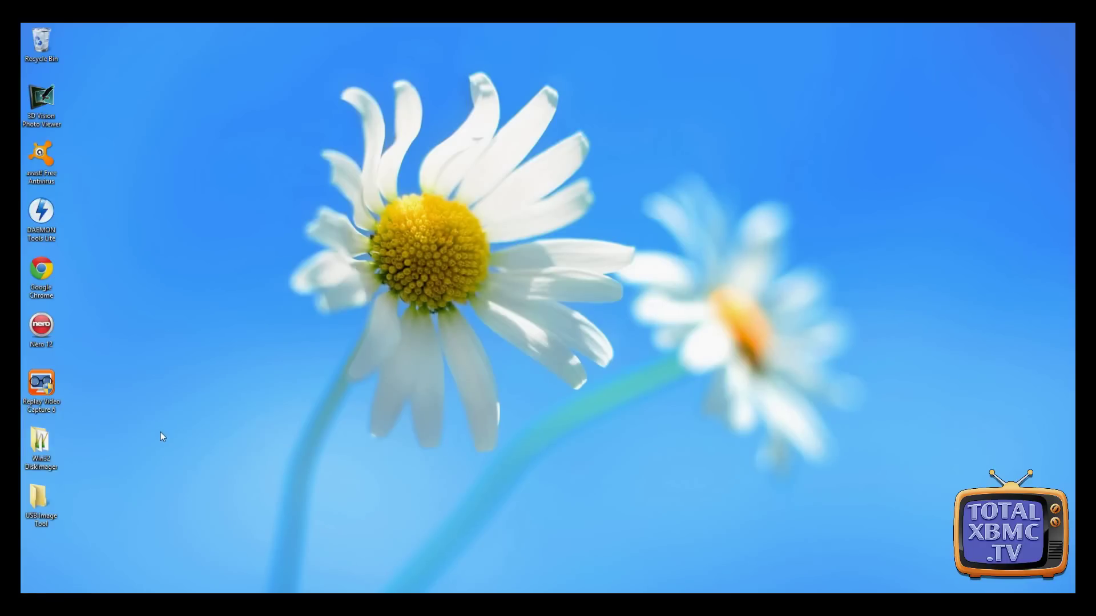
# Relaunch Win32 Disk Imager and load D:\whufclee.img, then check the available target drives.
pyautogui.doubleClick(33, 438)
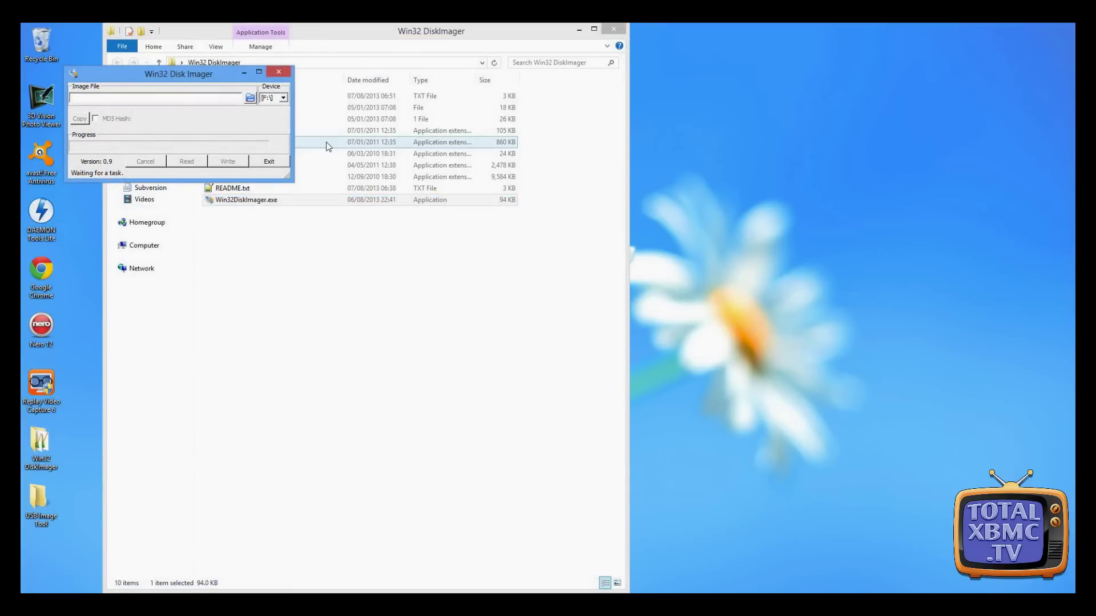
pyautogui.click(250, 98)
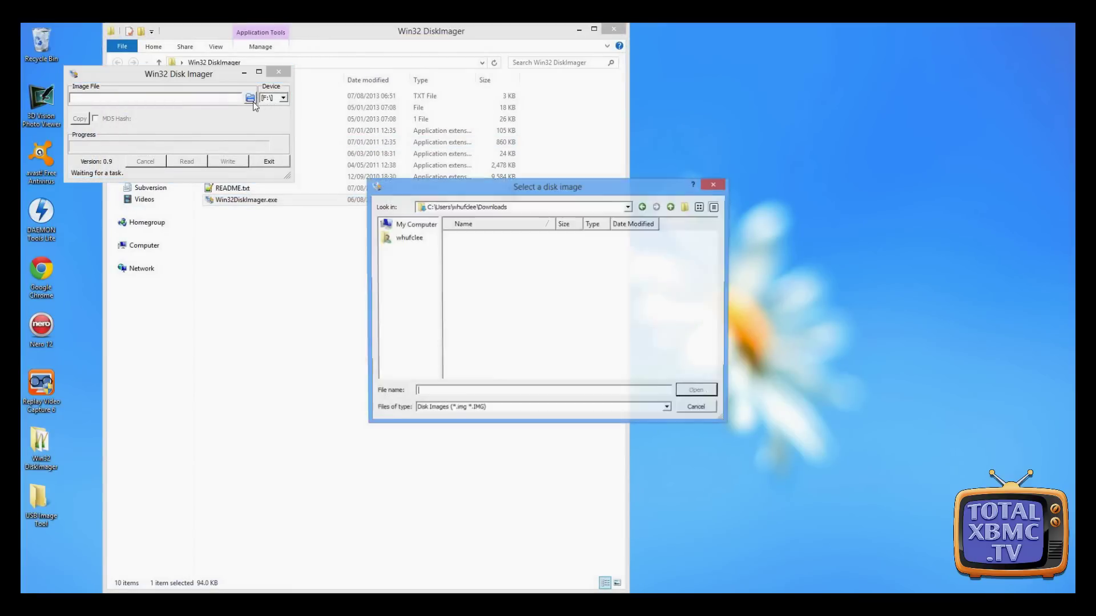
pyautogui.click(401, 229)
pyautogui.doubleClick(473, 247)
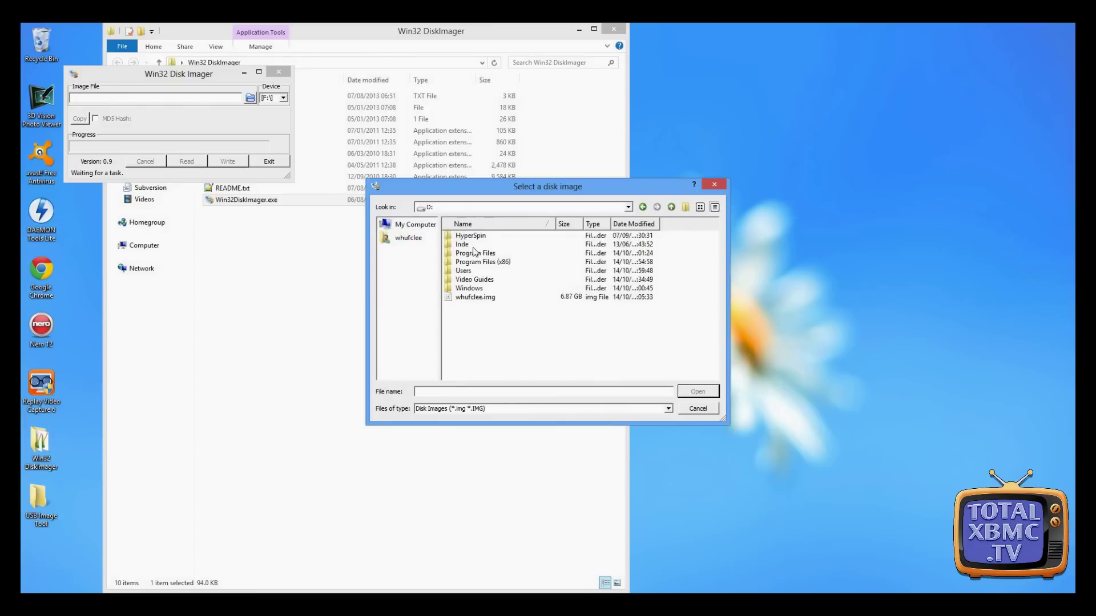
pyautogui.doubleClick(489, 297)
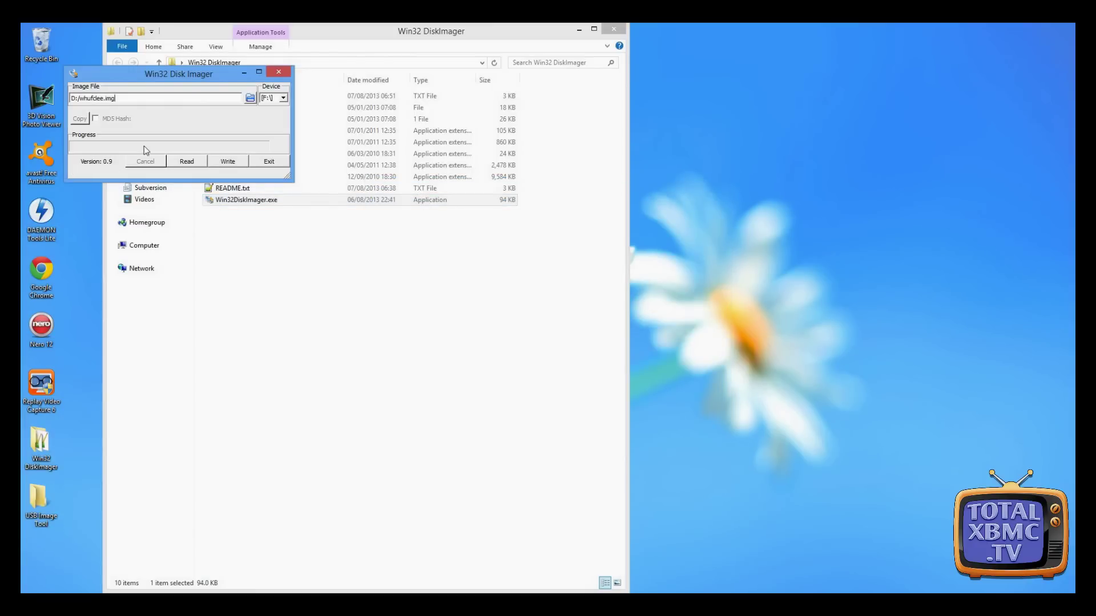
pyautogui.click(282, 99)
# Select device H:\ and write whufclee.img to it, confirming the overwrite.
pyautogui.click(227, 128)
pyautogui.click(272, 98)
pyautogui.click(274, 99)
pyautogui.click(214, 98)
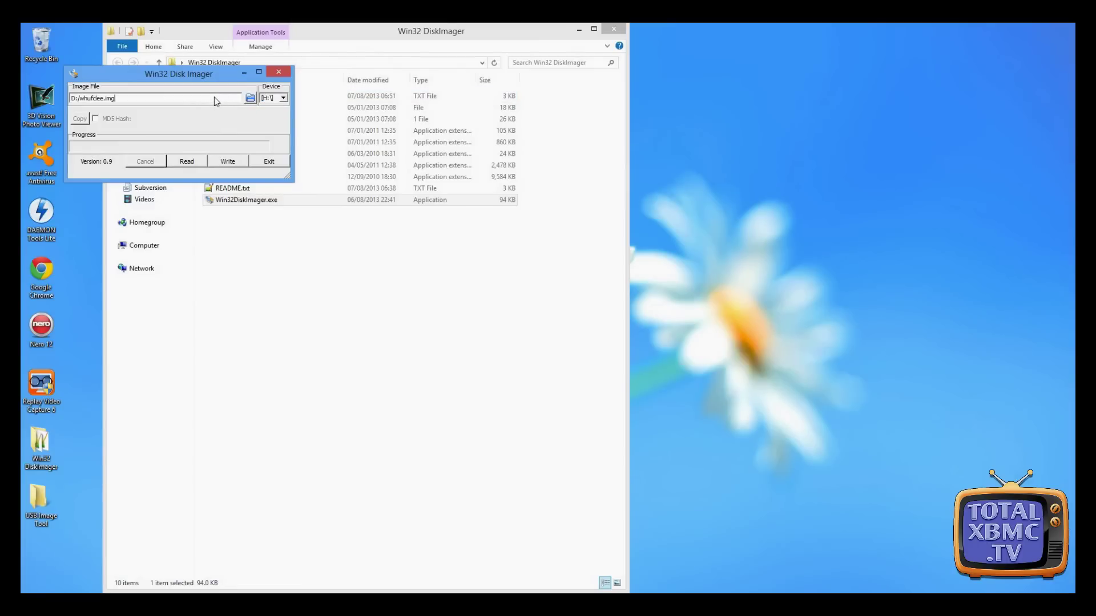
pyautogui.click(224, 163)
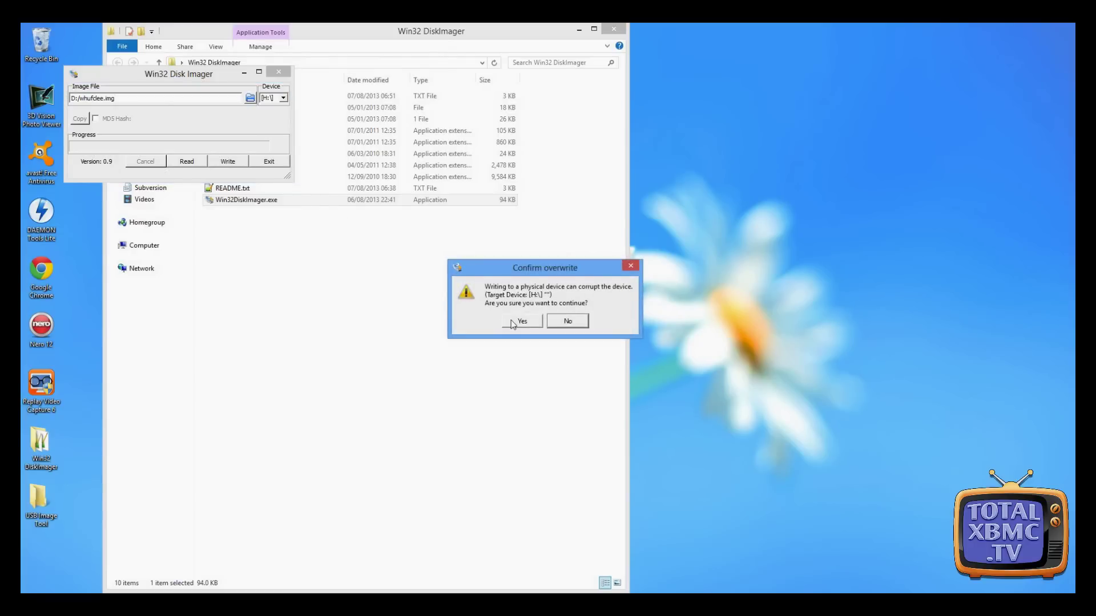
pyautogui.click(512, 323)
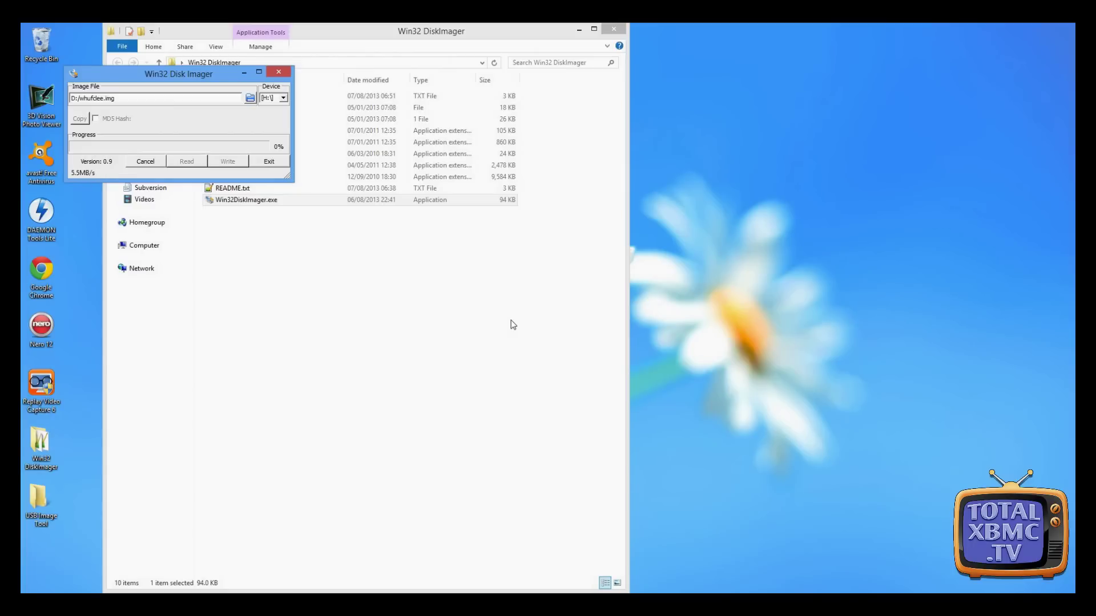
# Acknowledge the successful write, then close the imager and the Win32 DiskImager folder.
pyautogui.click(266, 165)
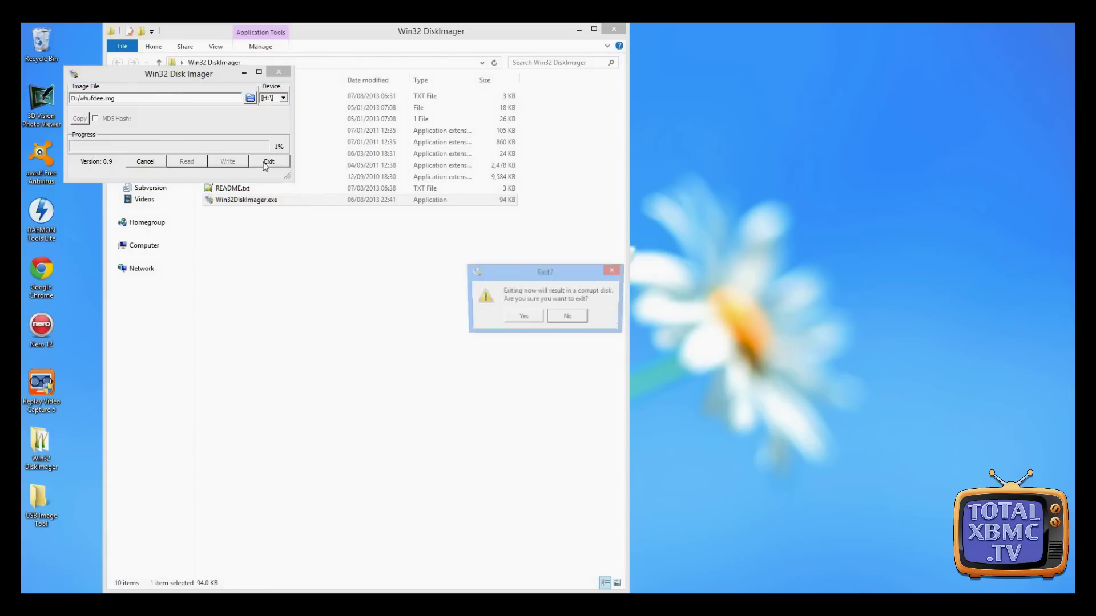
pyautogui.click(540, 318)
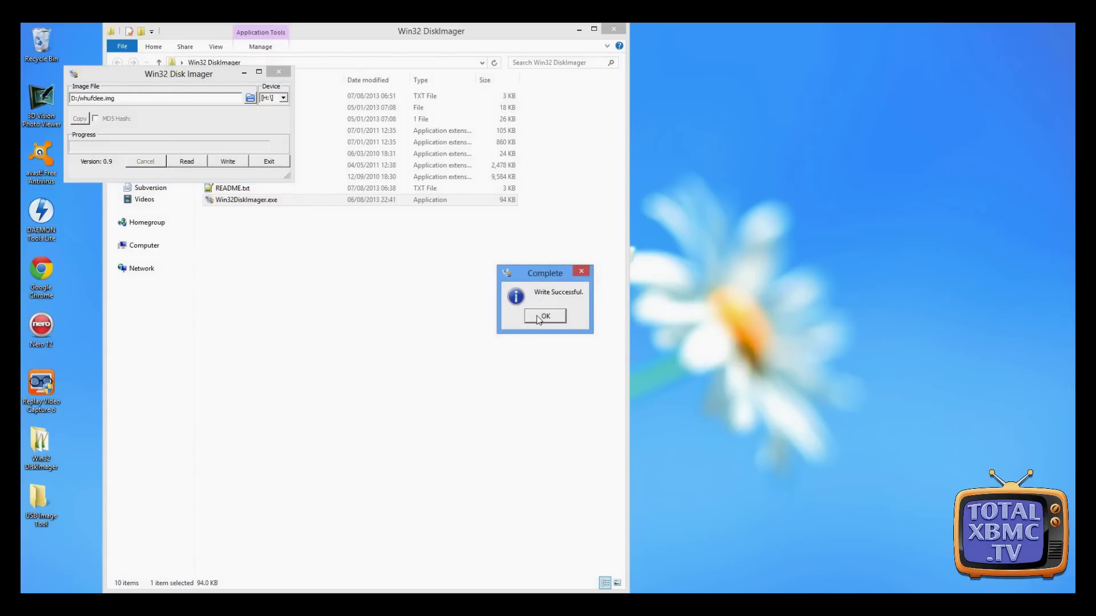
pyautogui.click(544, 317)
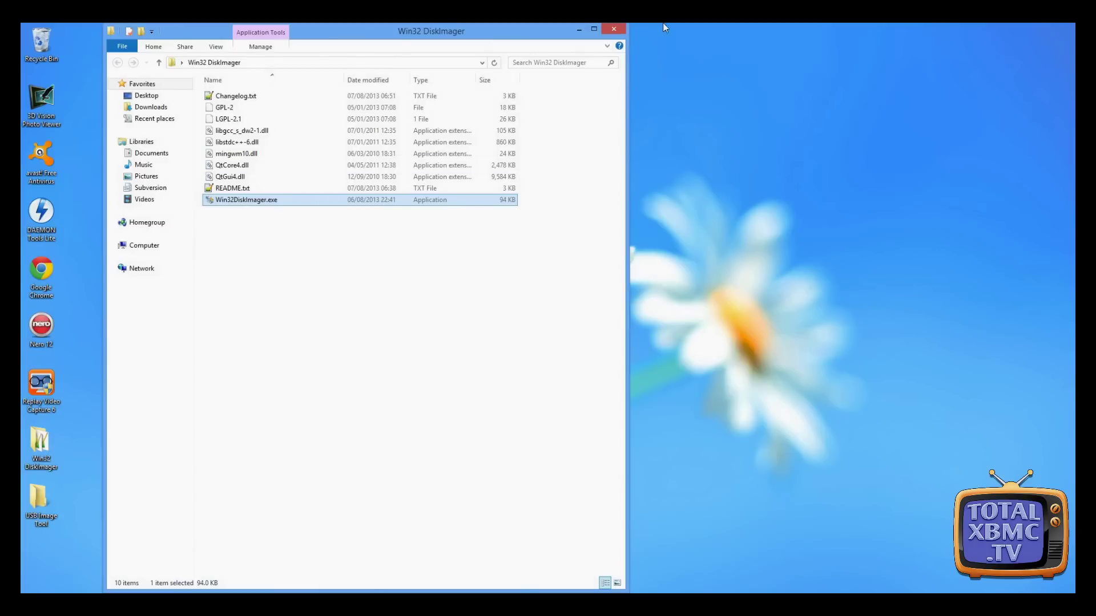
pyautogui.click(611, 33)
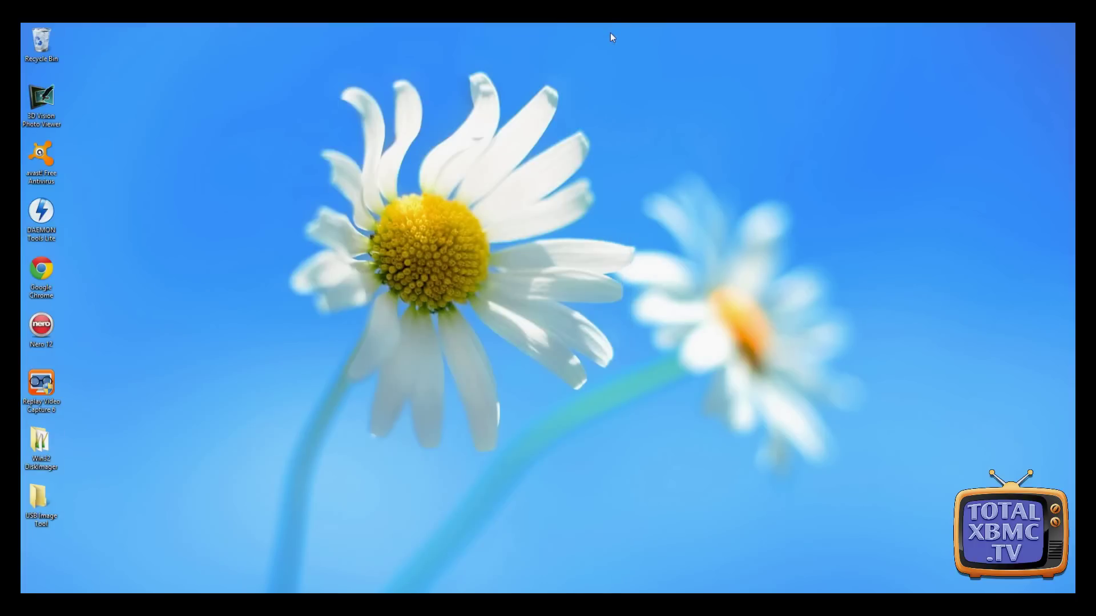
# Start USB Image Tool from its desktop folder and show the 8,095,006,720-byte USB Device's details.
pyautogui.doubleClick(51, 511)
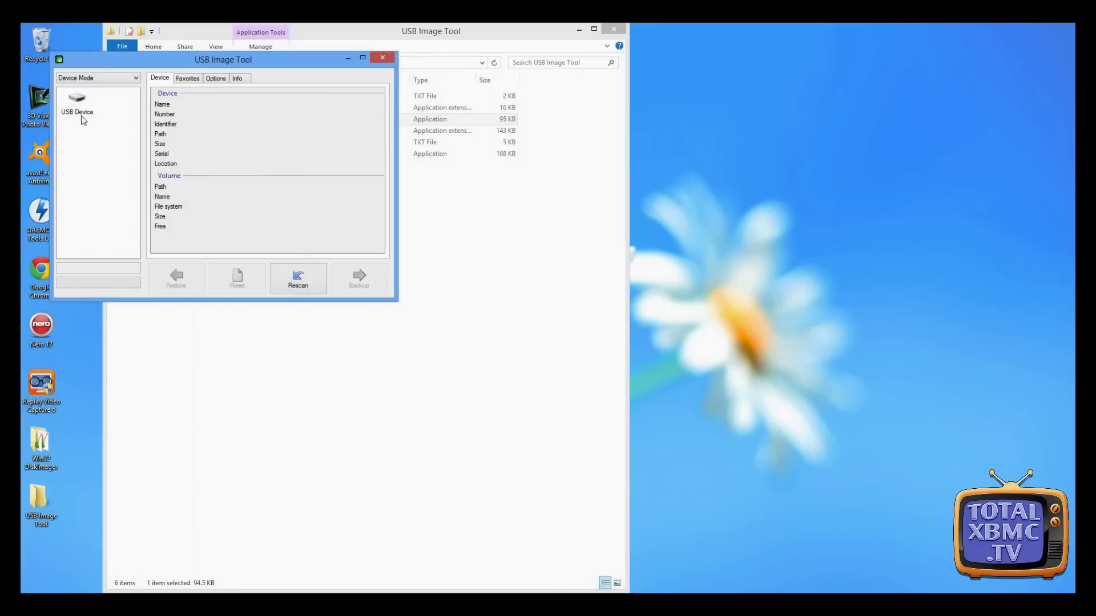
pyautogui.click(78, 105)
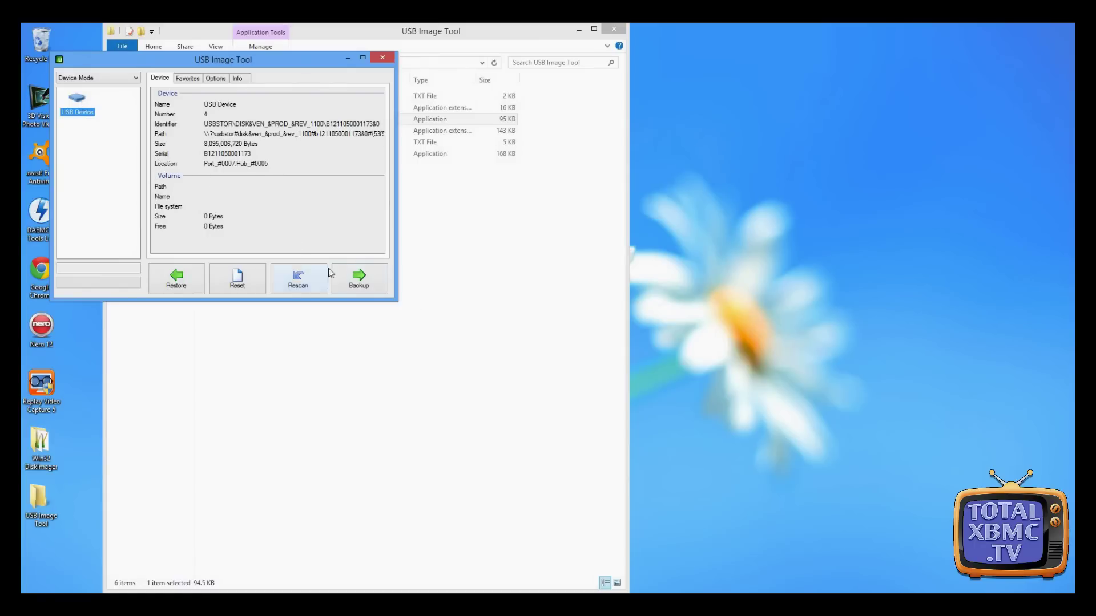
pyautogui.click(358, 279)
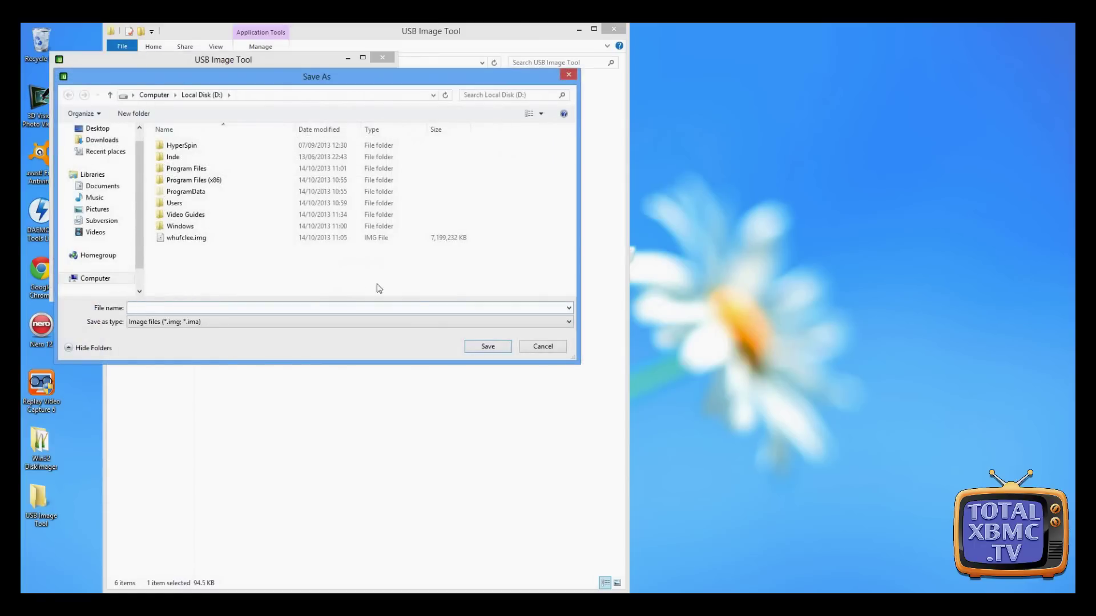
pyautogui.click(550, 349)
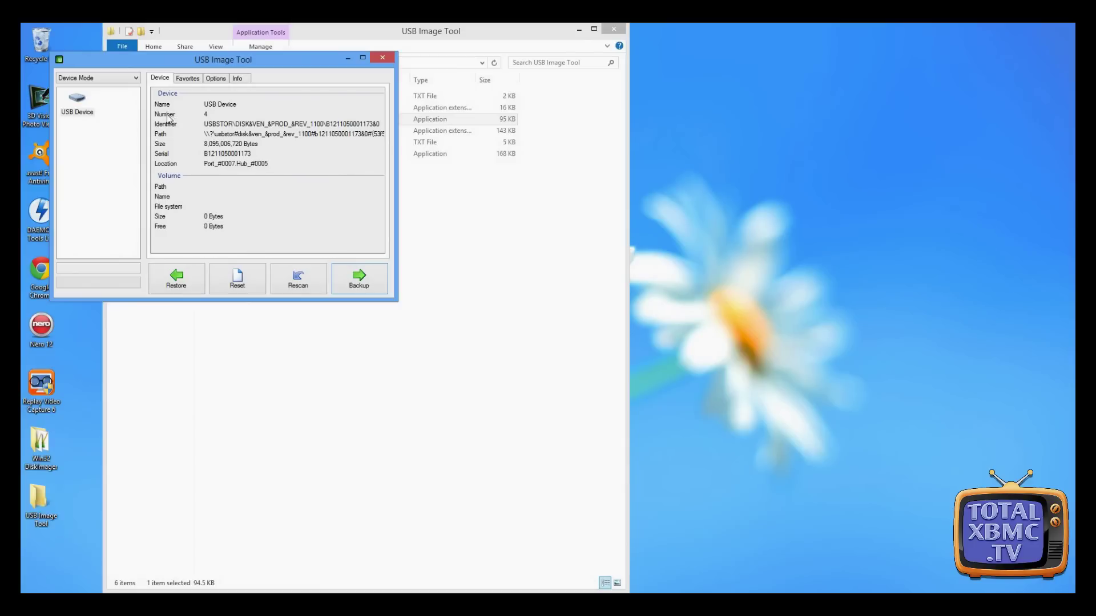
# Dismiss Windows' format prompt for the new Verbatim drive and return to the Device view.
pyautogui.click(221, 80)
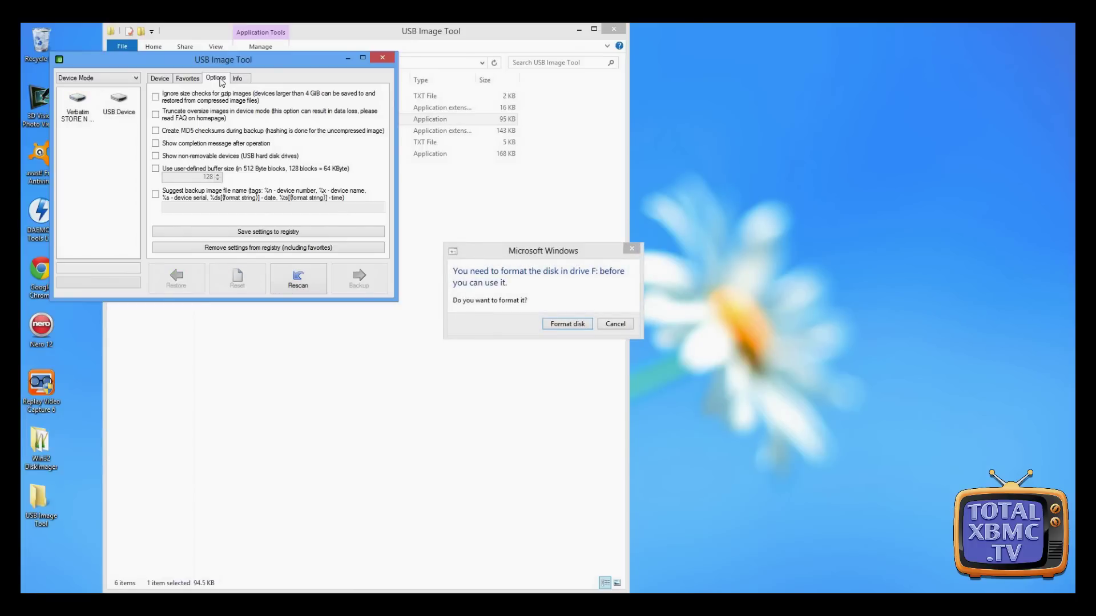
pyautogui.click(627, 331)
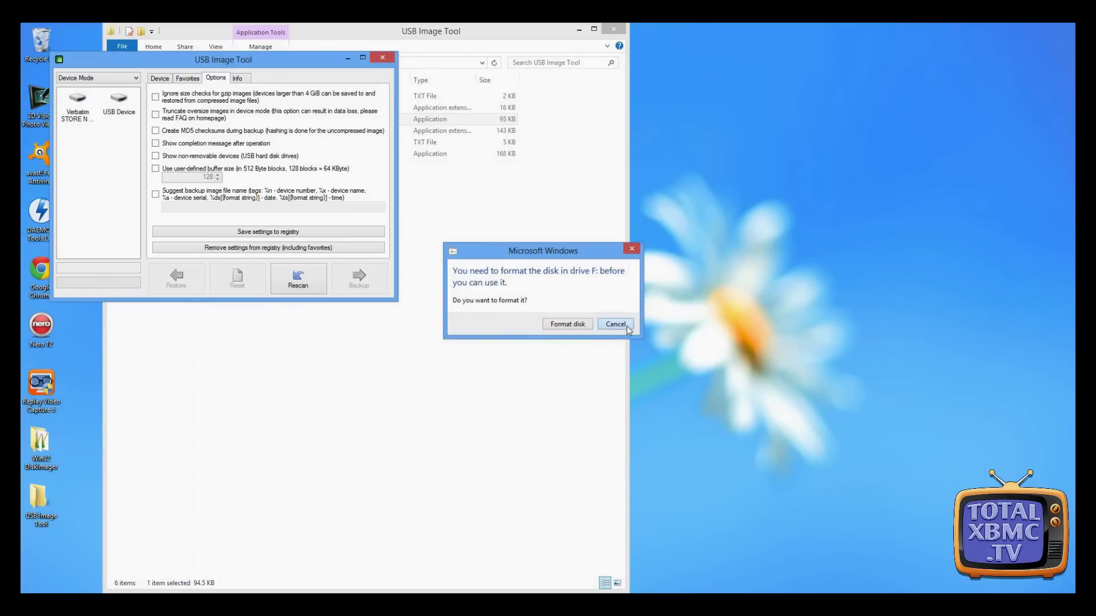
pyautogui.click(160, 80)
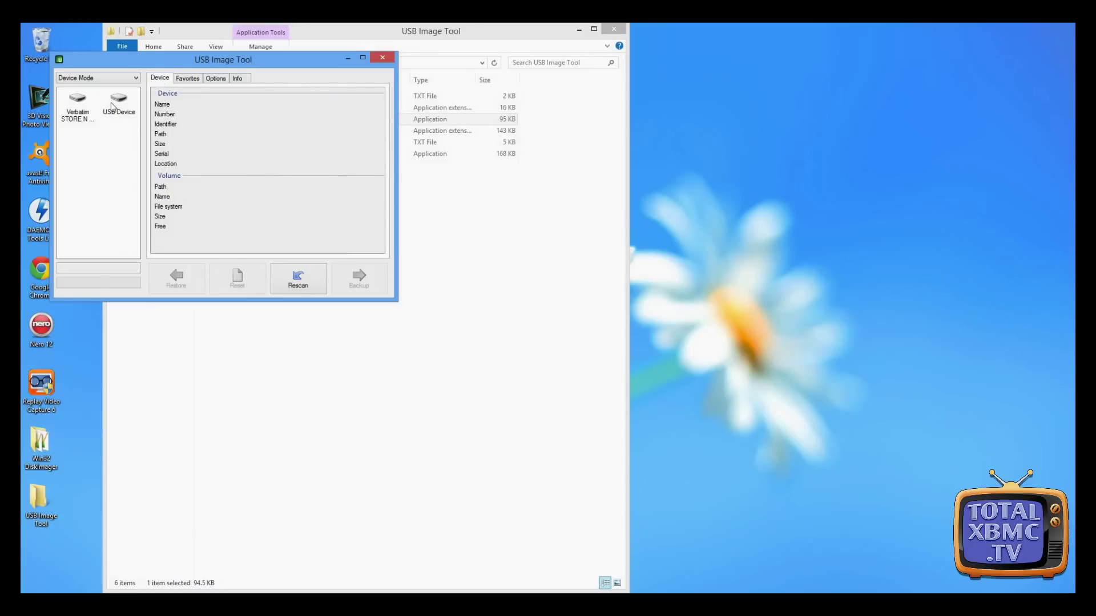
# Compare the Verbatim drive's 7,743,995,904 bytes against the USB Device's 8,095,006,720 bytes.
pyautogui.click(74, 109)
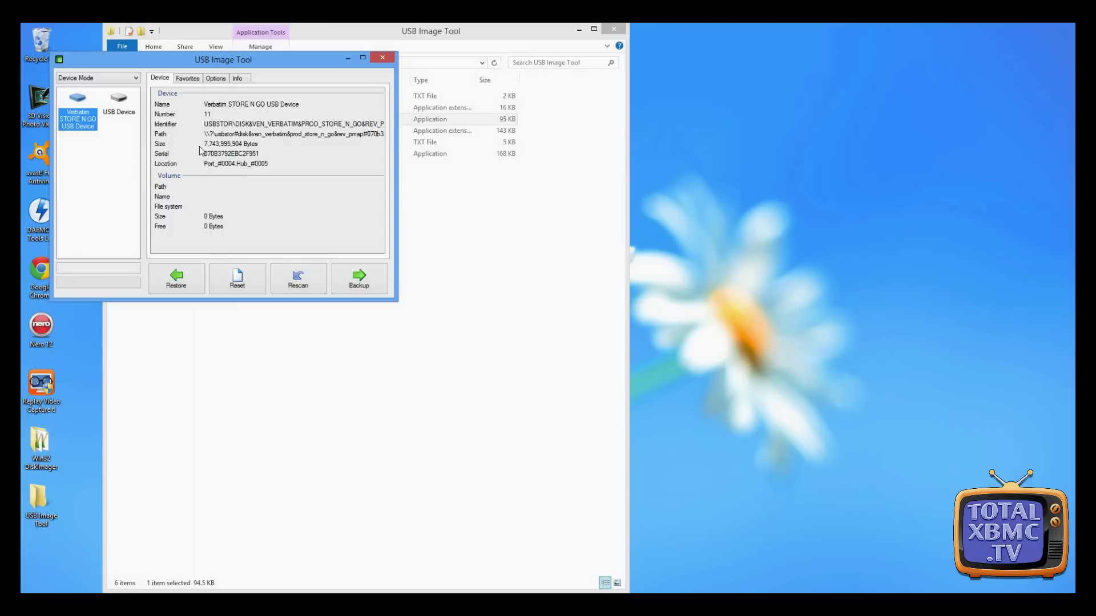
pyautogui.click(120, 108)
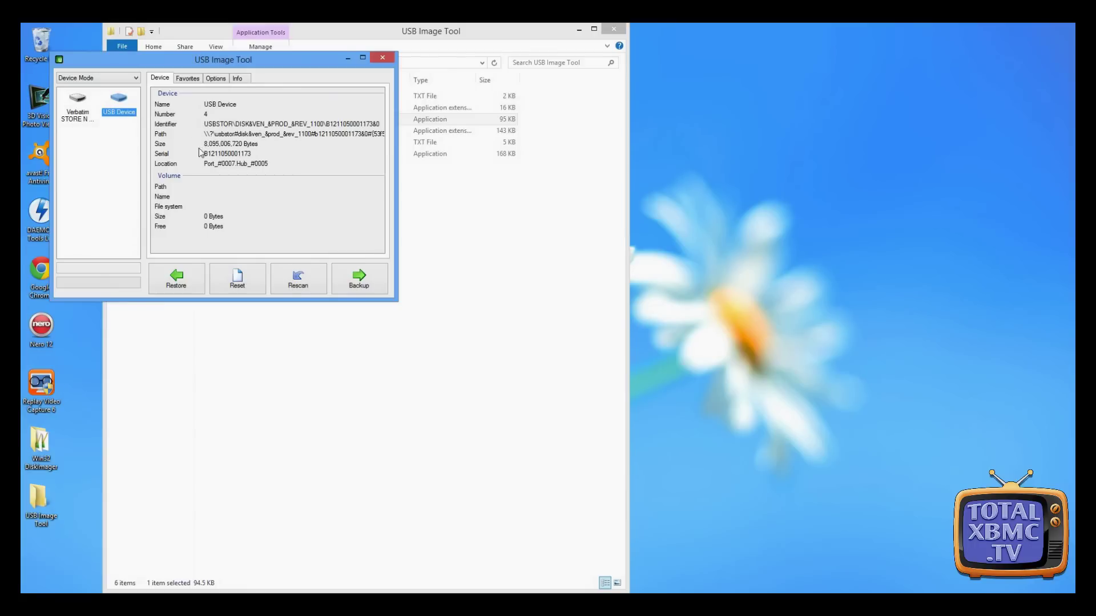
pyautogui.click(85, 114)
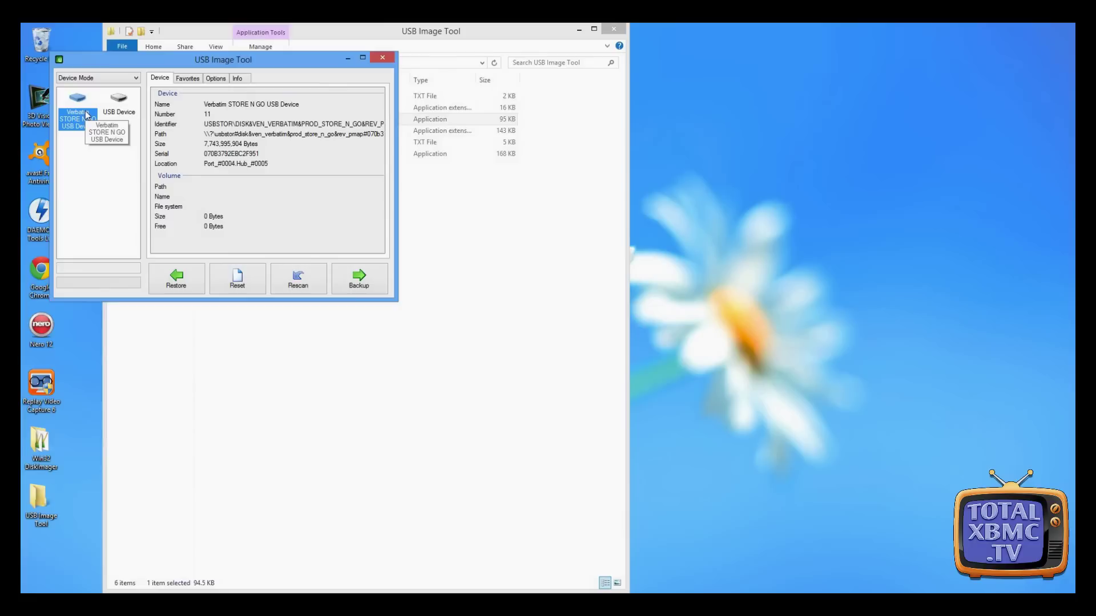
pyautogui.click(121, 113)
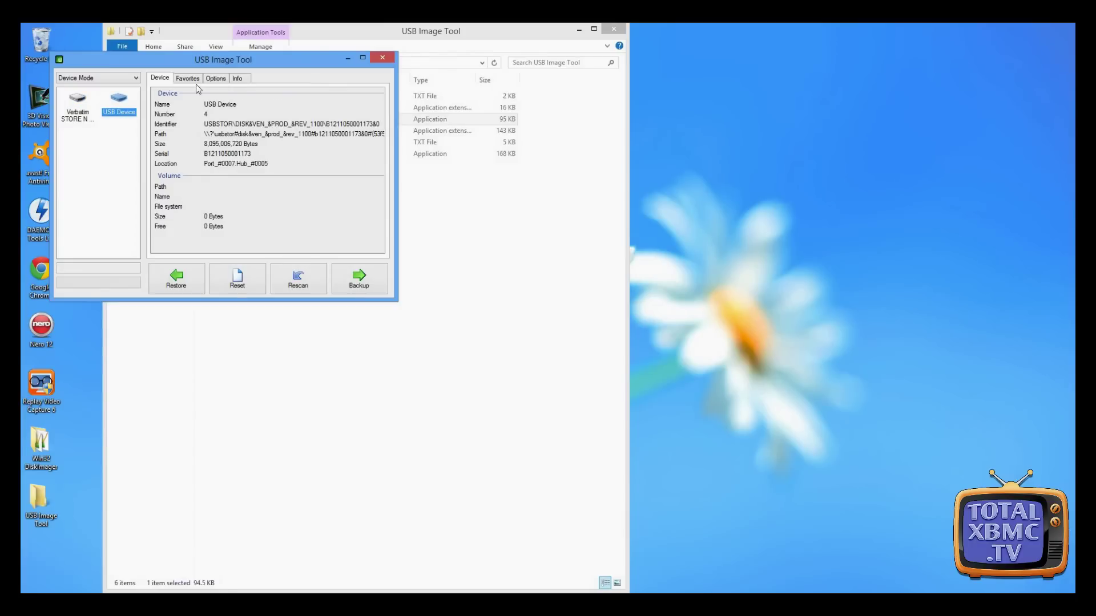
# Enable 'Truncate oversize images in device mode', then recheck both drives, ending on Verbatim.
pyautogui.click(222, 85)
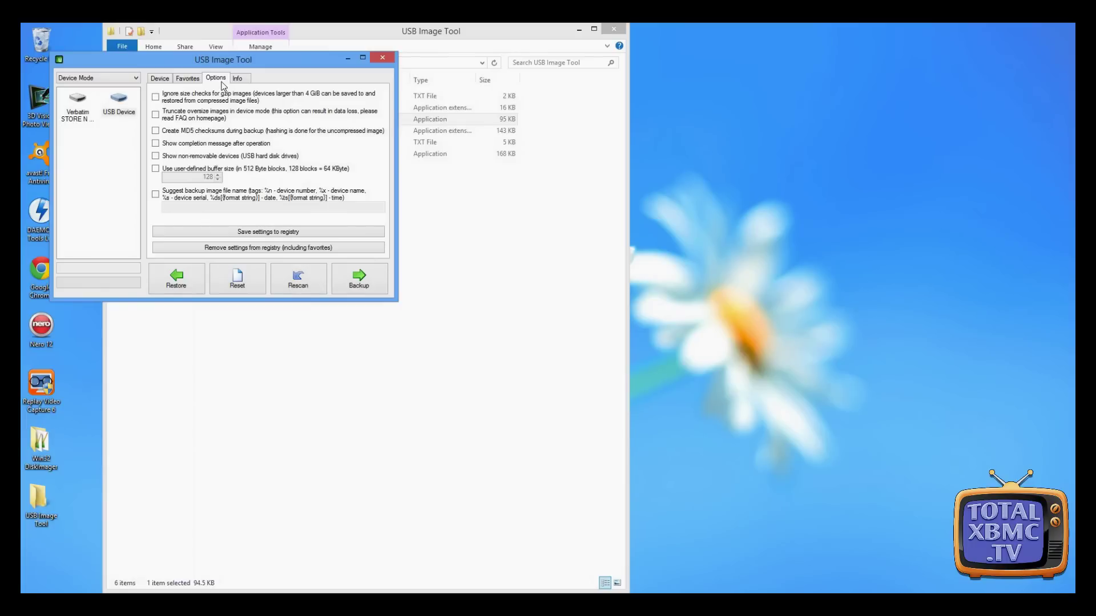
pyautogui.click(157, 115)
pyautogui.click(118, 108)
pyautogui.click(82, 113)
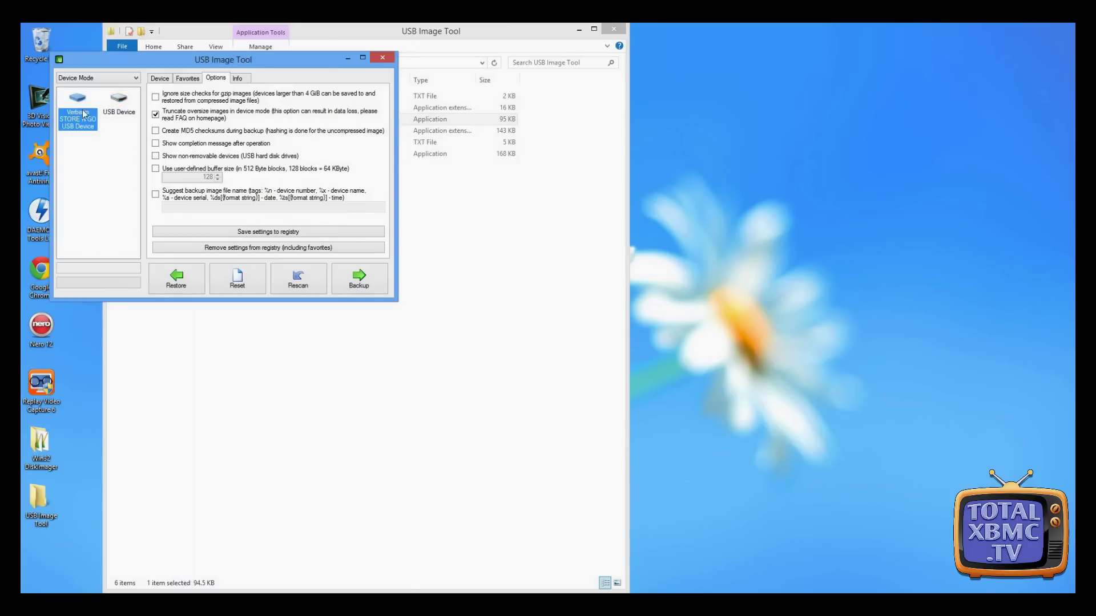
pyautogui.click(170, 79)
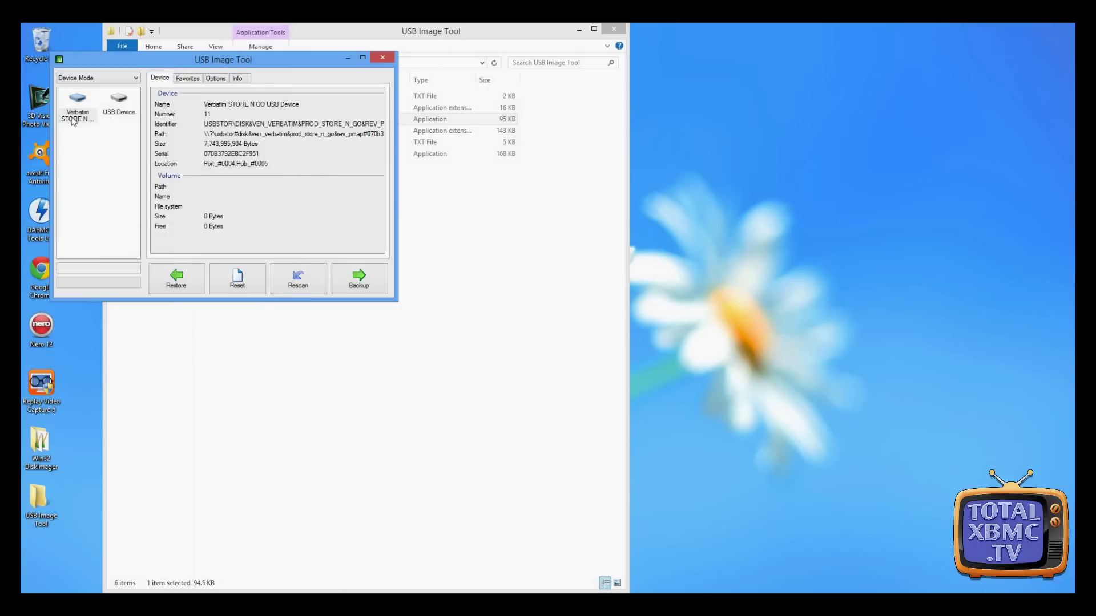
pyautogui.click(110, 107)
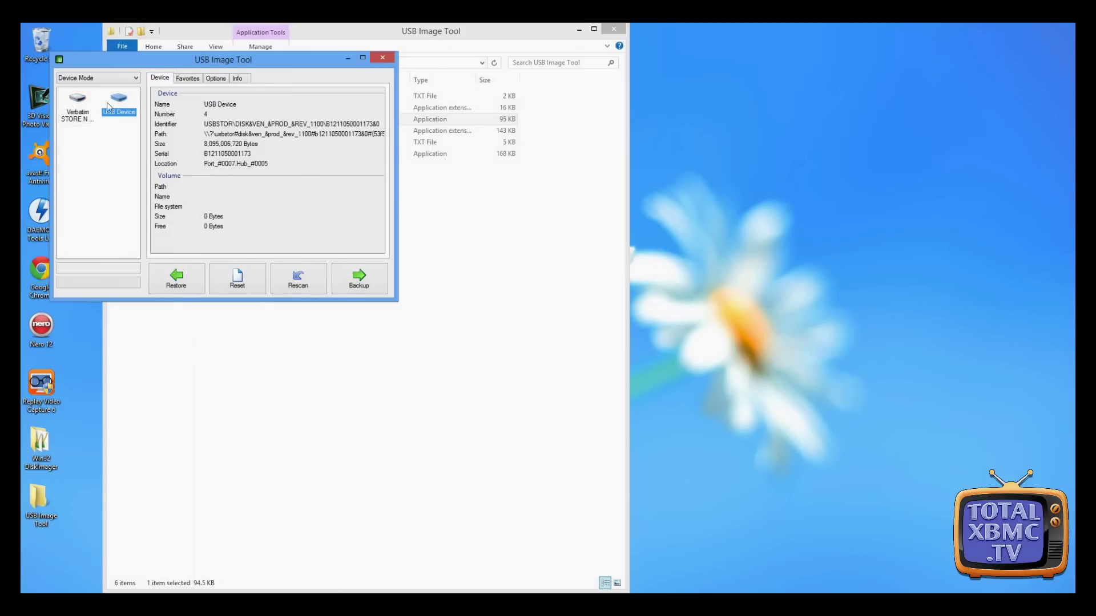
pyautogui.click(116, 106)
pyautogui.click(86, 110)
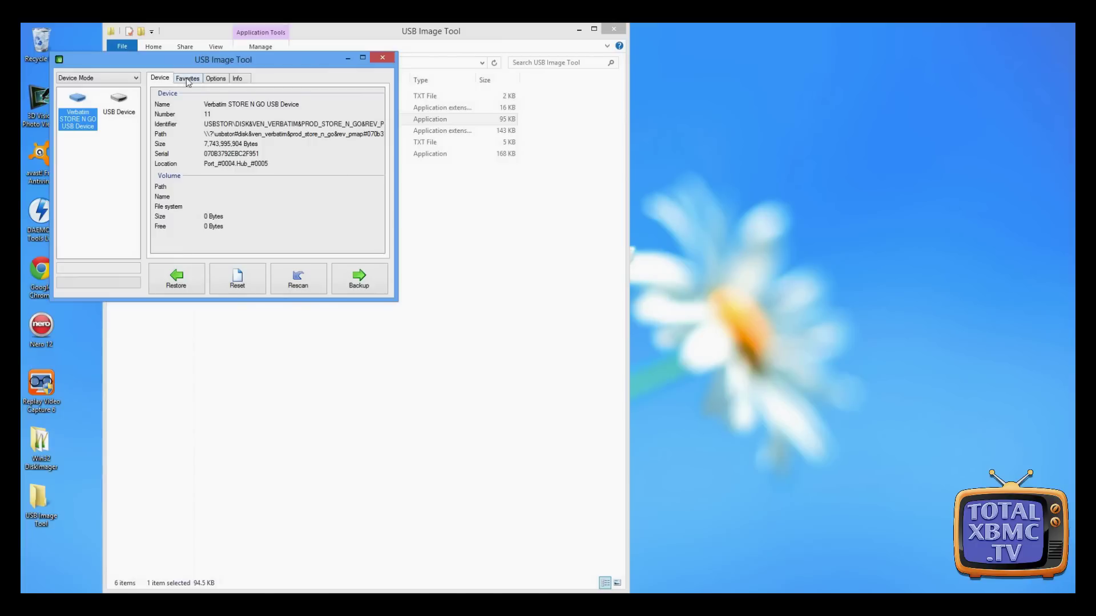
# Verify truncation is on, select the USB Device, and choose D:\whufclee.img to restore.
pyautogui.click(217, 79)
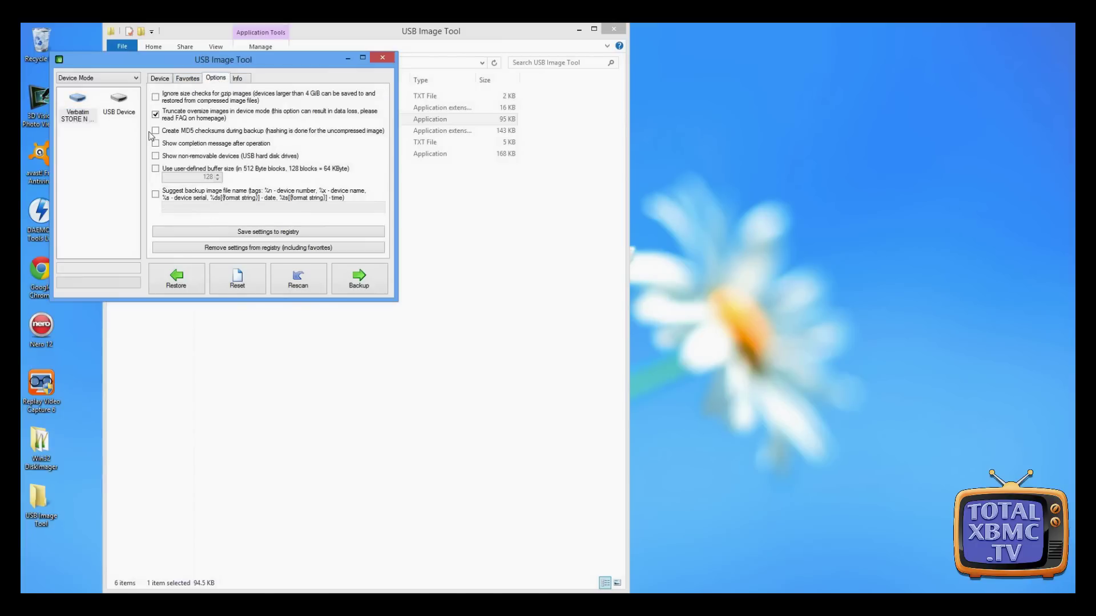
pyautogui.click(119, 114)
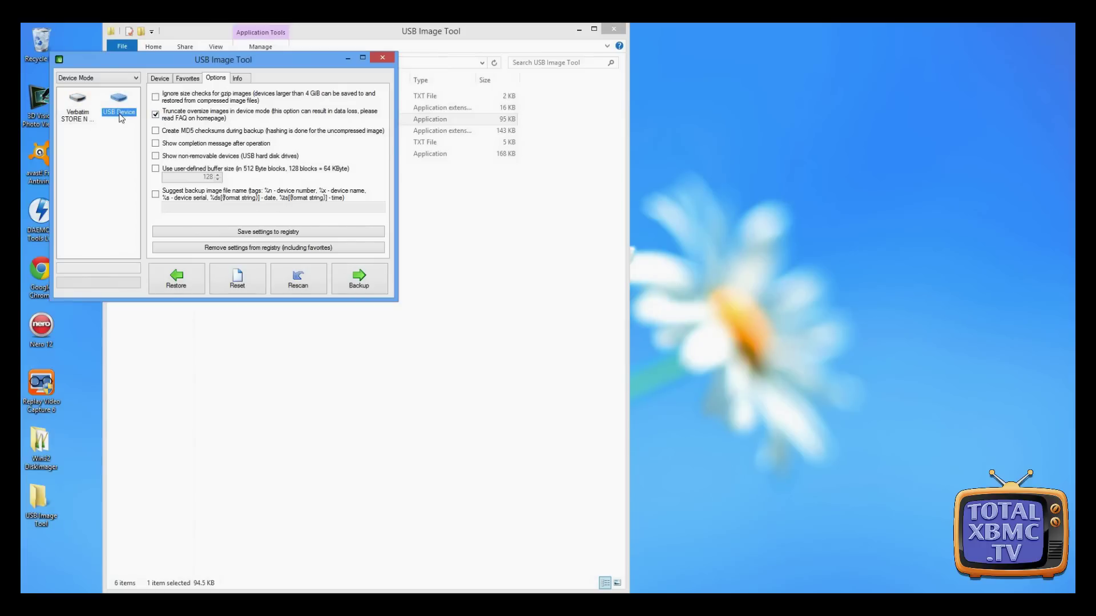
pyautogui.click(169, 277)
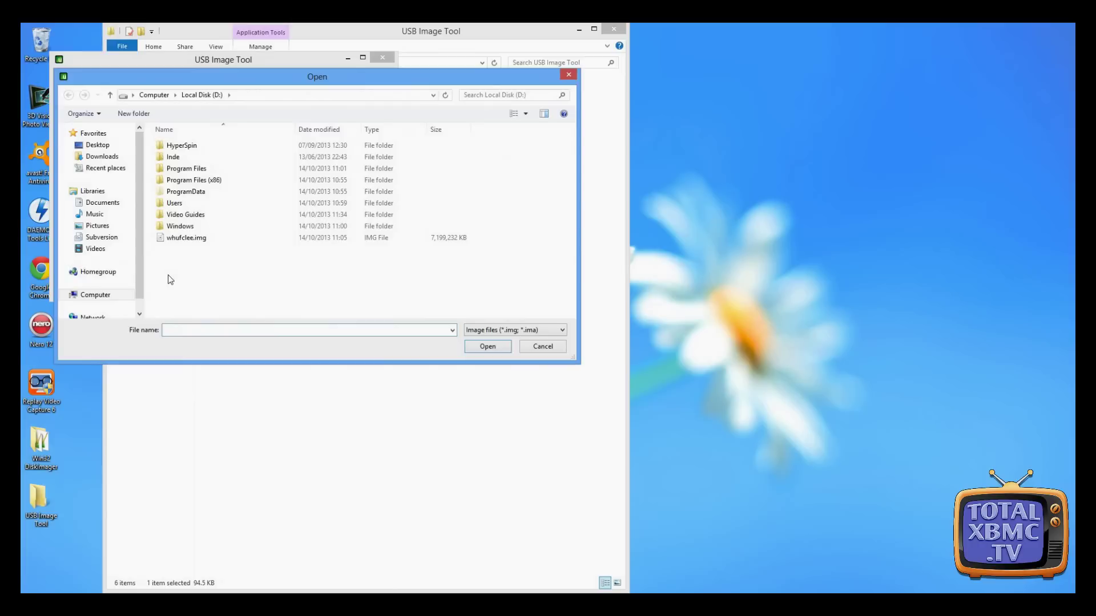
pyautogui.click(204, 238)
pyautogui.doubleClick(203, 239)
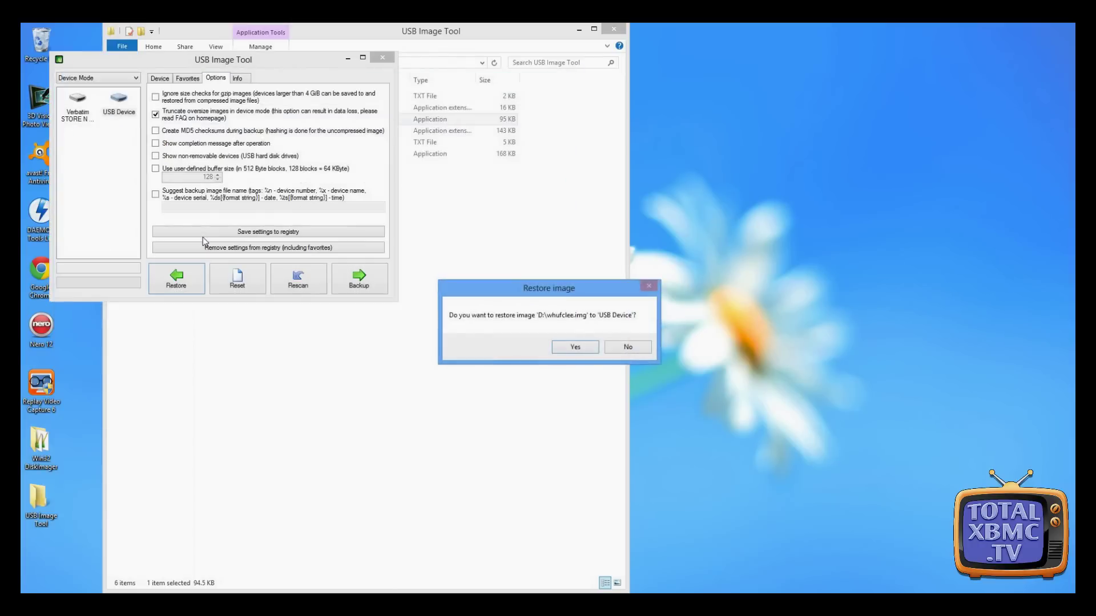